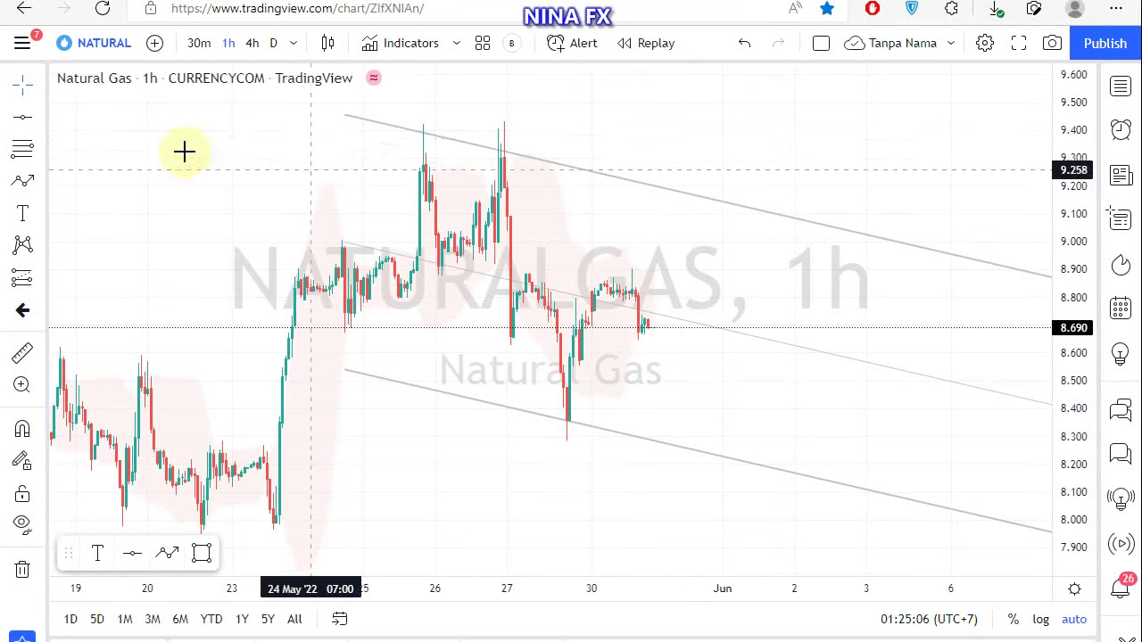
Place horizontal line levels at 9.050 and 8.185, then deselect the second line
left_click(23, 117)
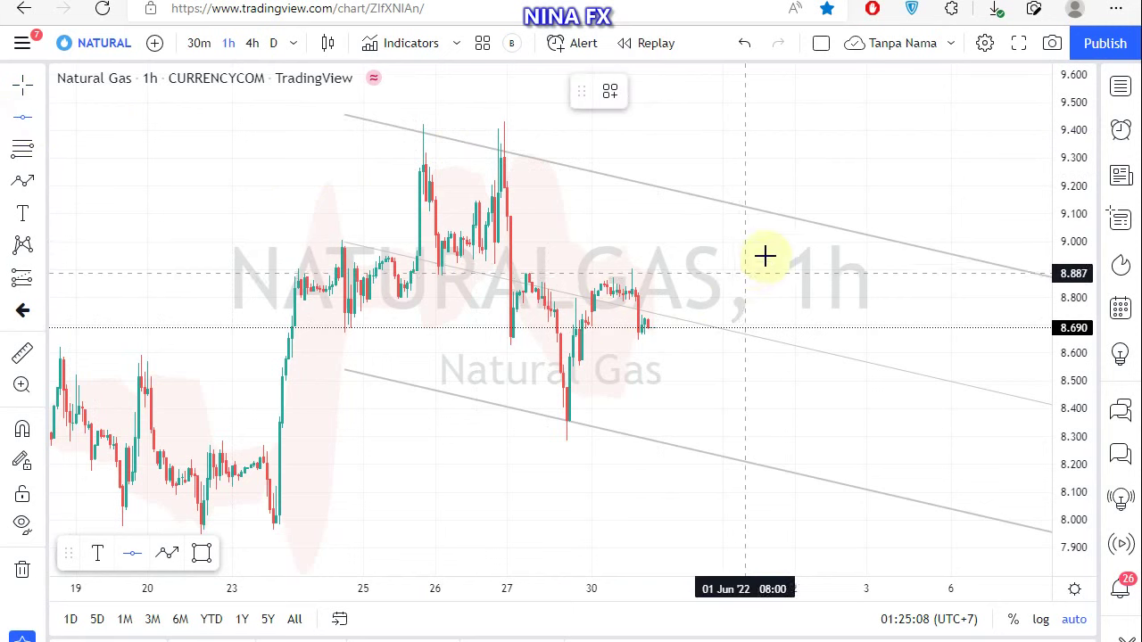
left_click(812, 229)
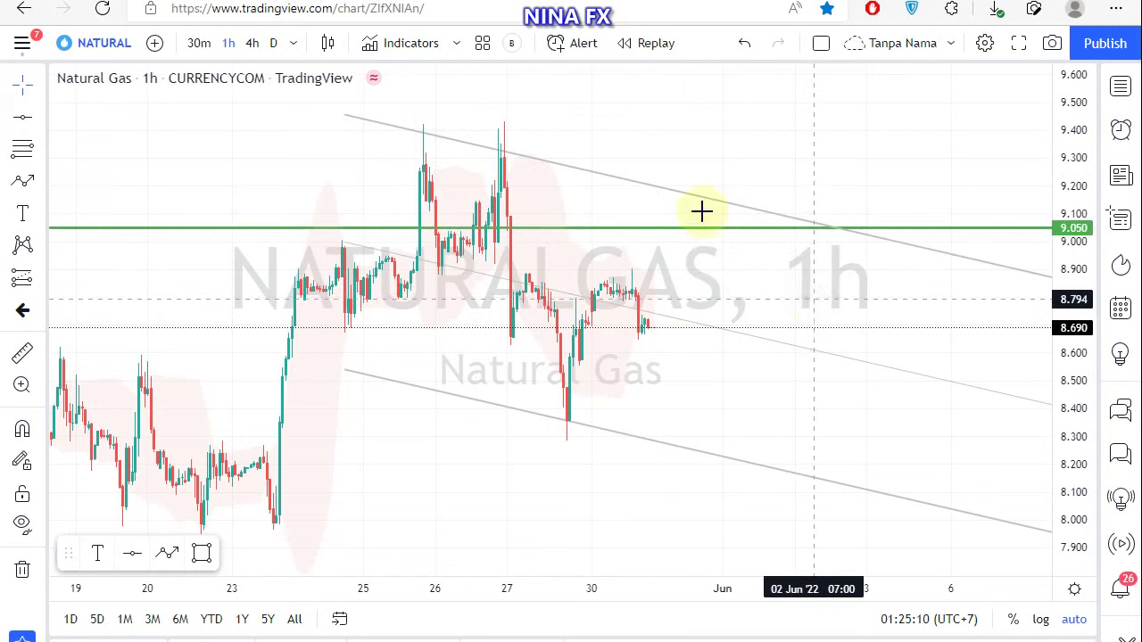
left_click(25, 118)
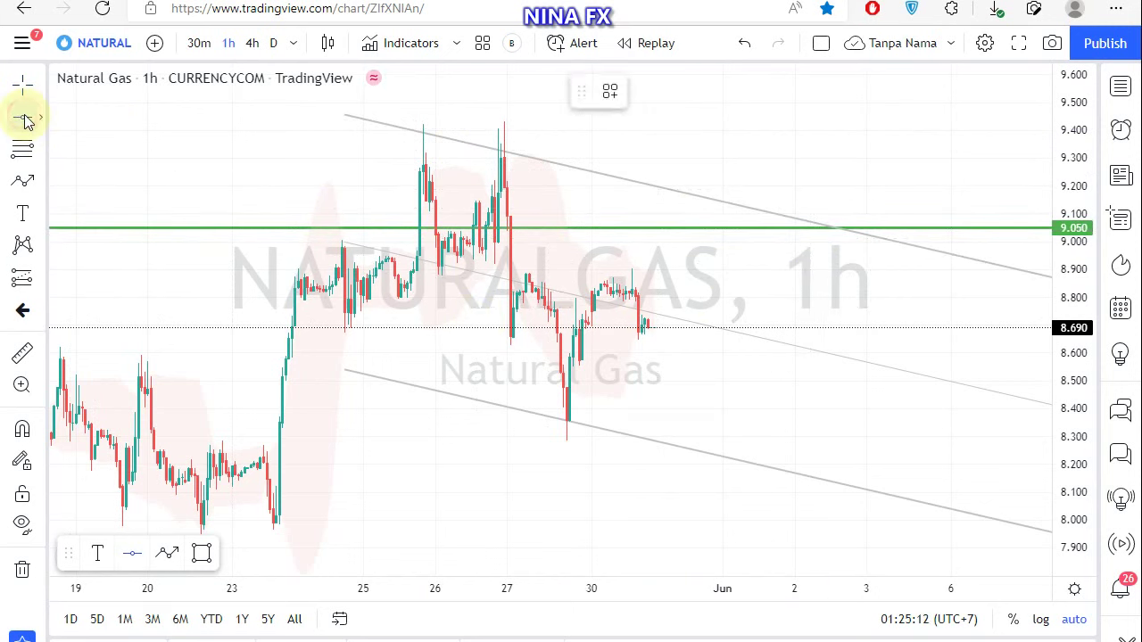
left_click(849, 468)
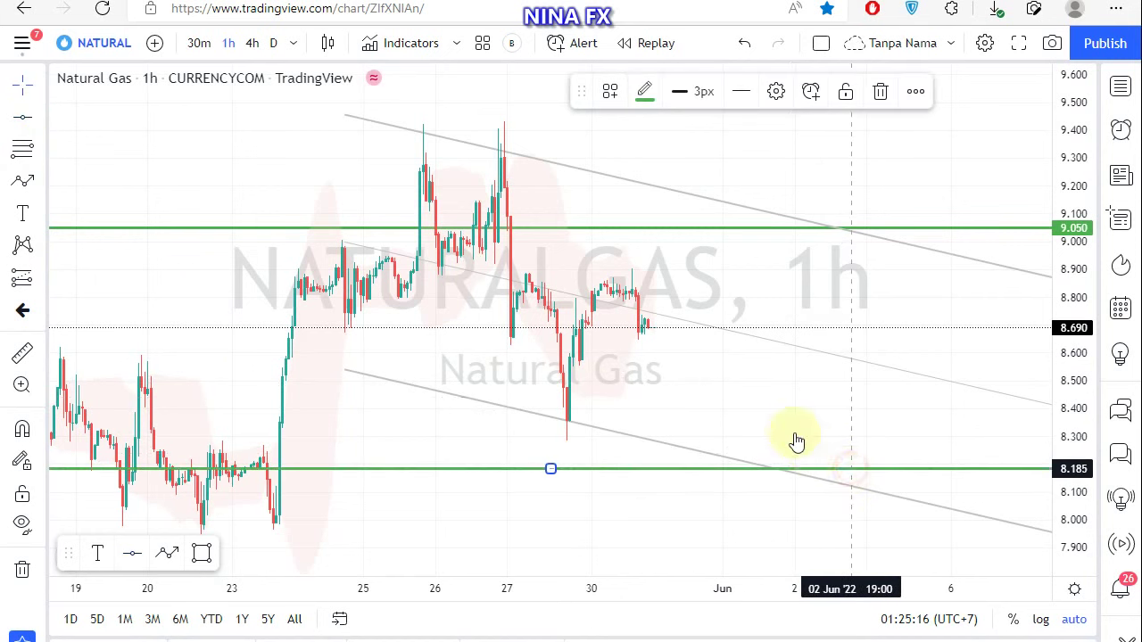
left_click(645, 276)
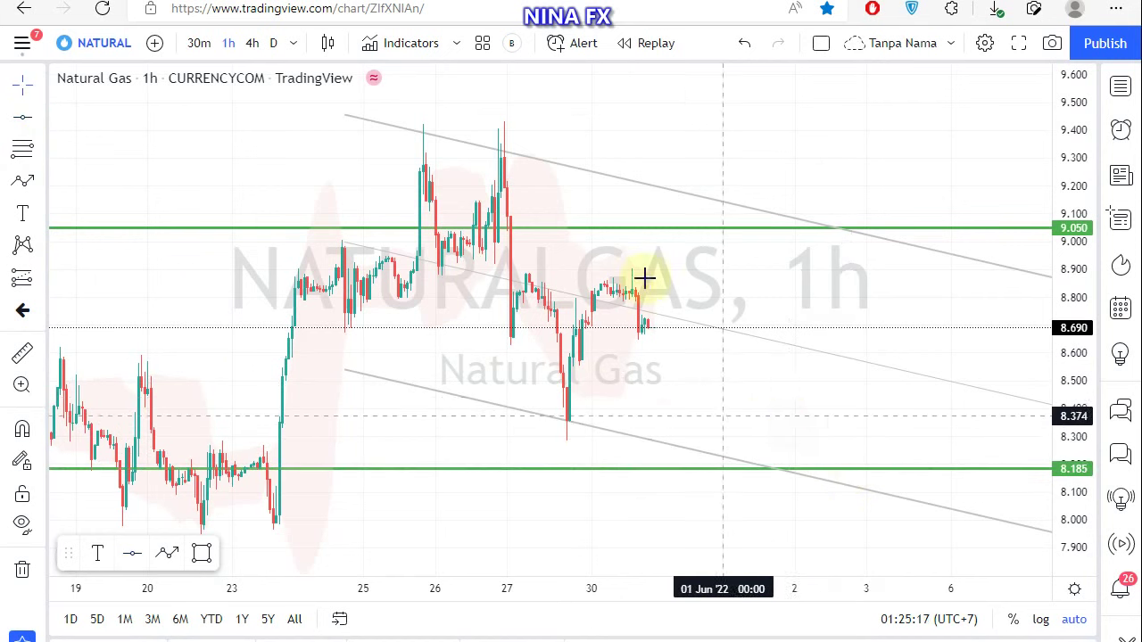
Draw a Path arrow from the latest candle, dipping near 8.53, peaking at 9.050, ending at 8.185
left_click(22, 176)
left_click(658, 325)
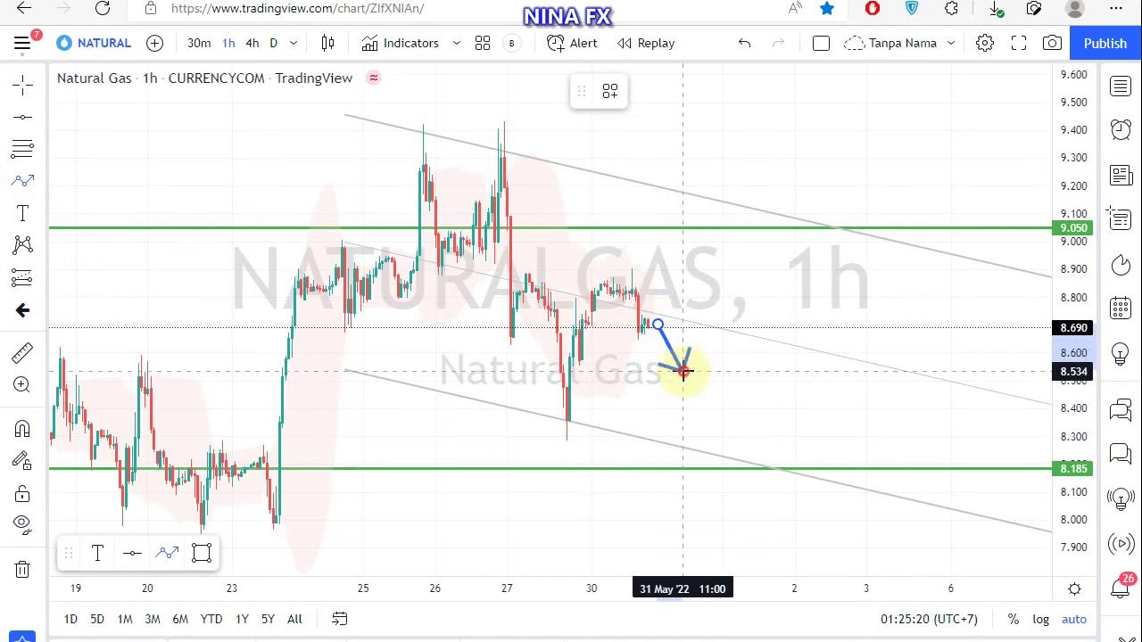
left_click(683, 372)
double_click(754, 222)
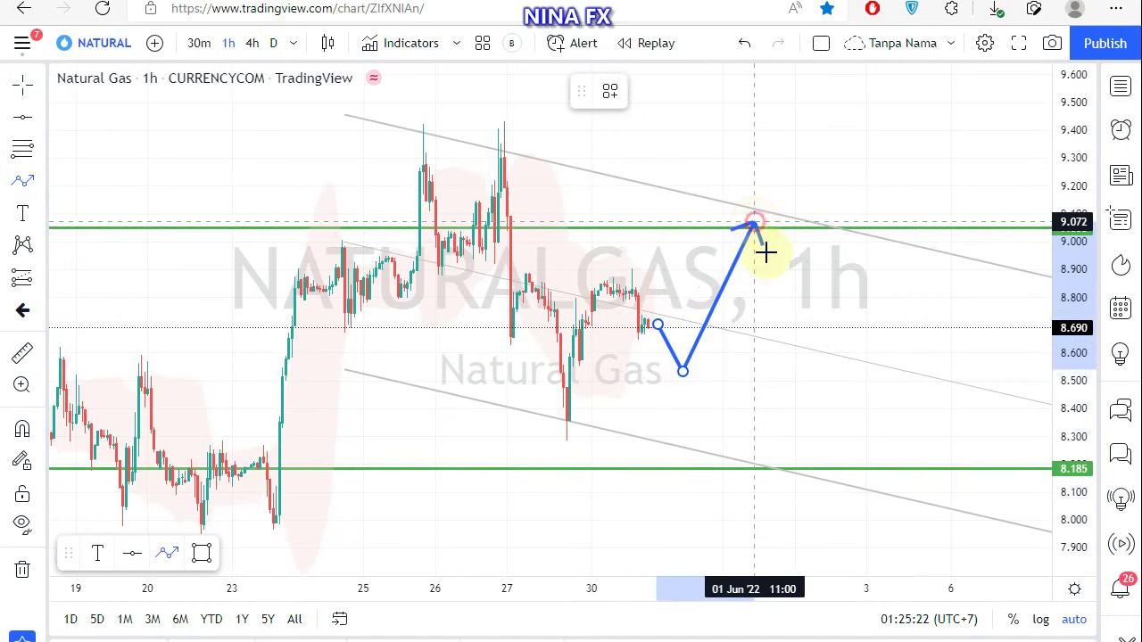
left_click(823, 469)
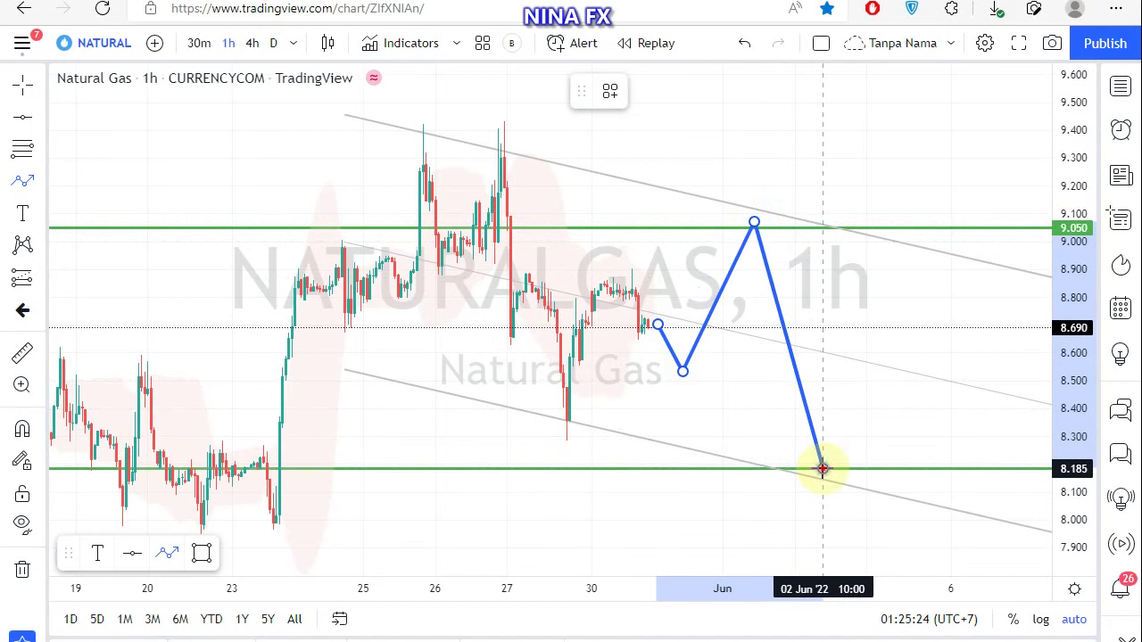
left_click(823, 469)
left_click(831, 406)
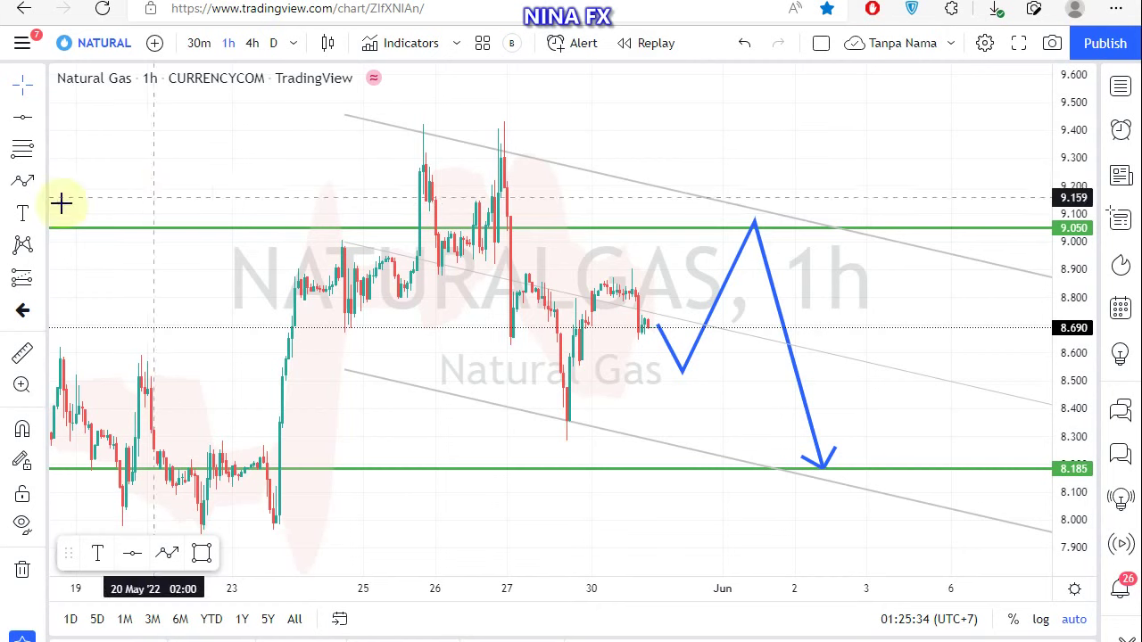
Add a text label below the 8.185 line reading 'GAS, Sell 9.050 Tp 8.100'
left_click(23, 212)
left_click(311, 483)
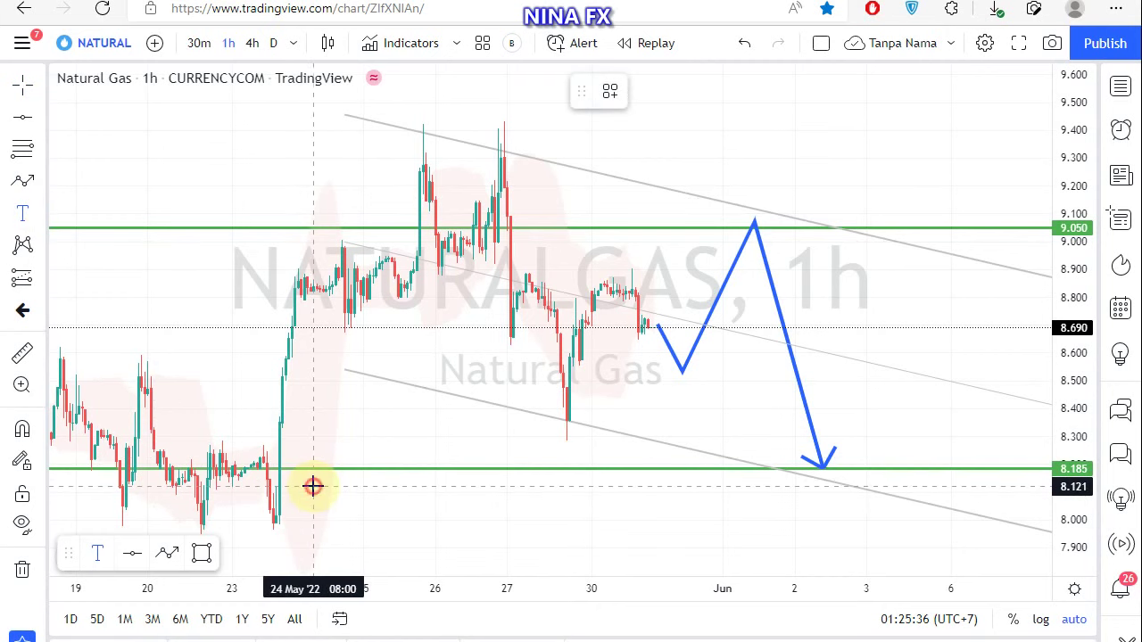
type("GA")
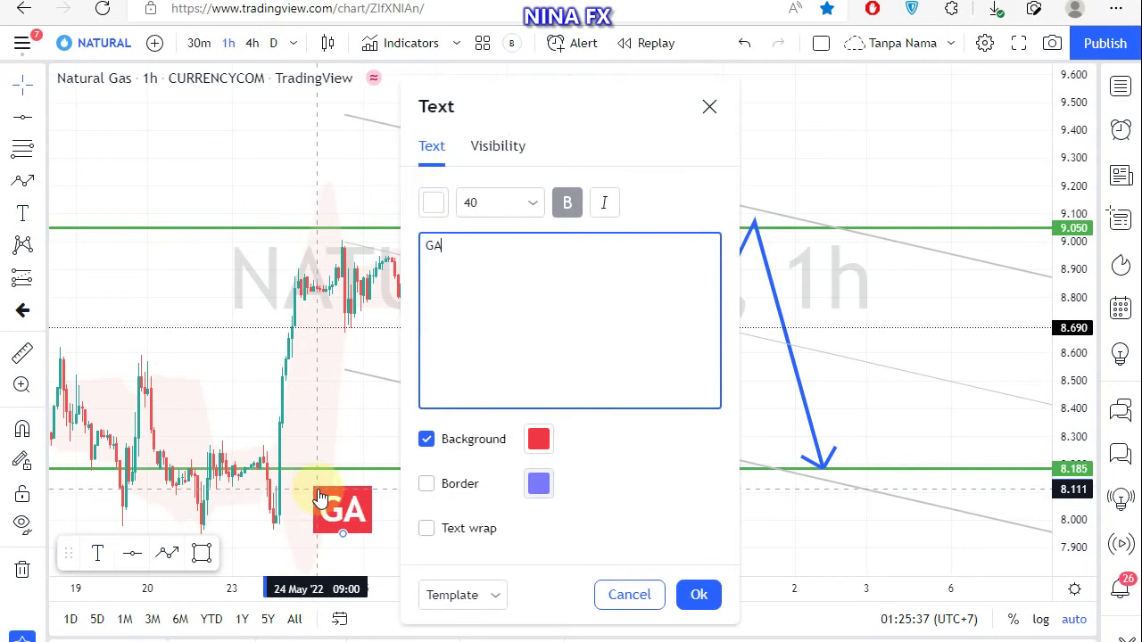
type("S< S")
key("BackSpace")
key("BackSpace")
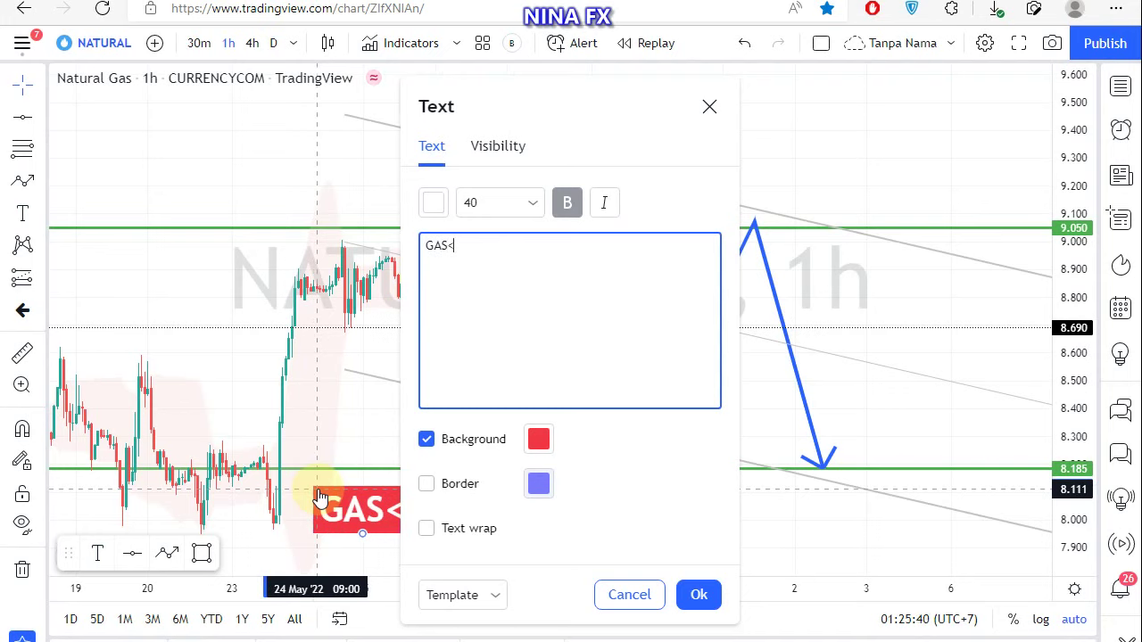
key("BackSpace")
type(", Sell ")
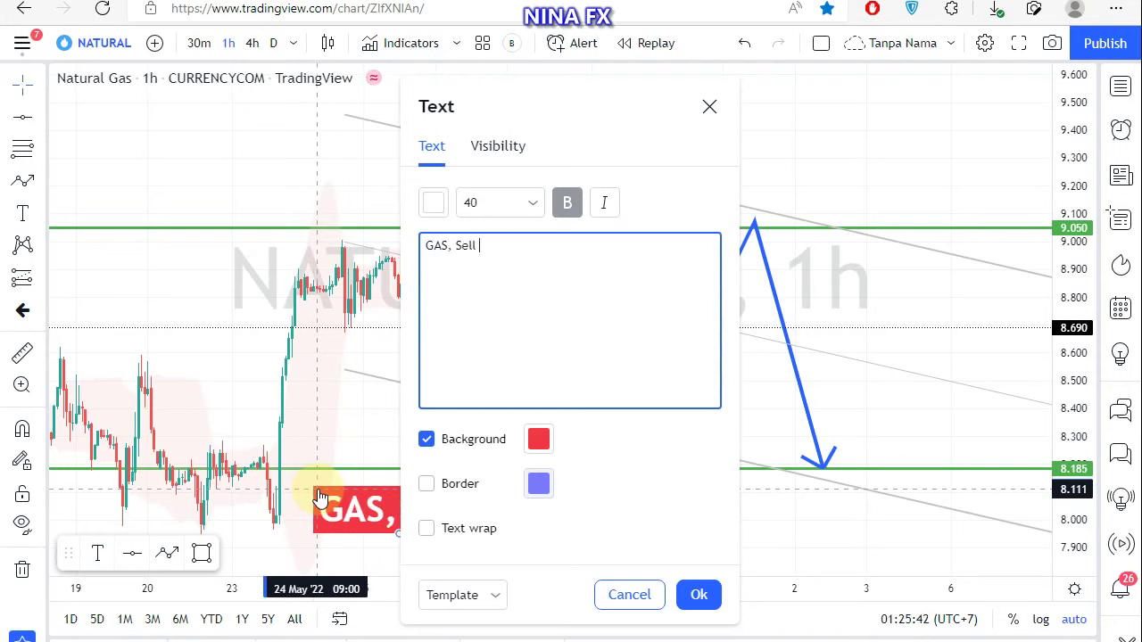
type("9.")
type("0")
type("50 Tp")
type(" 8.1")
type("00")
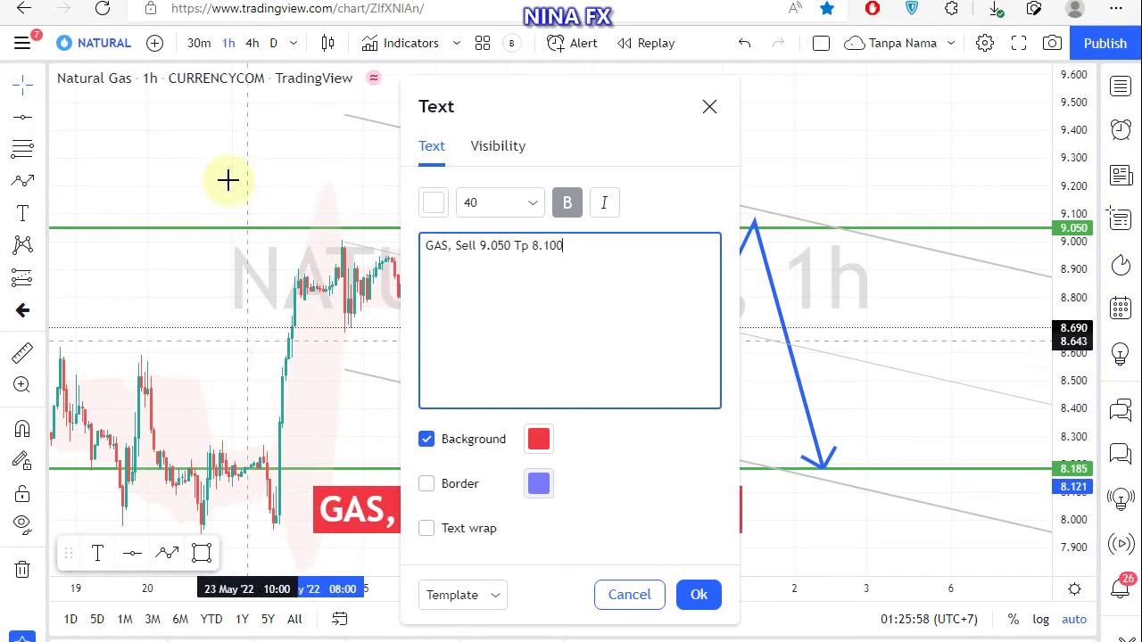
left_click(228, 181)
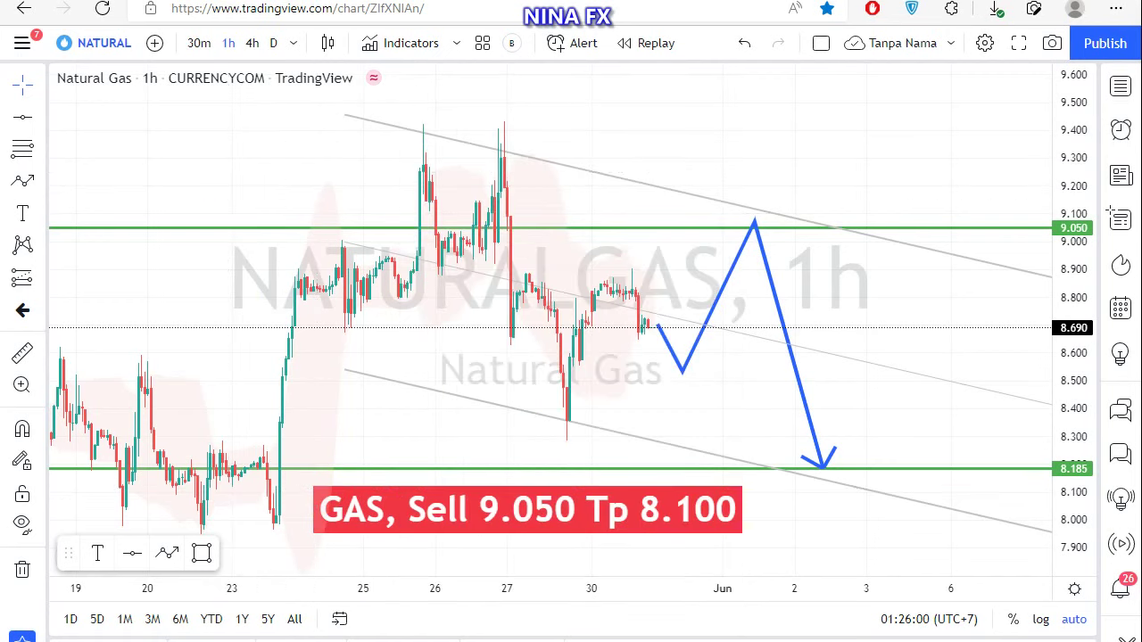